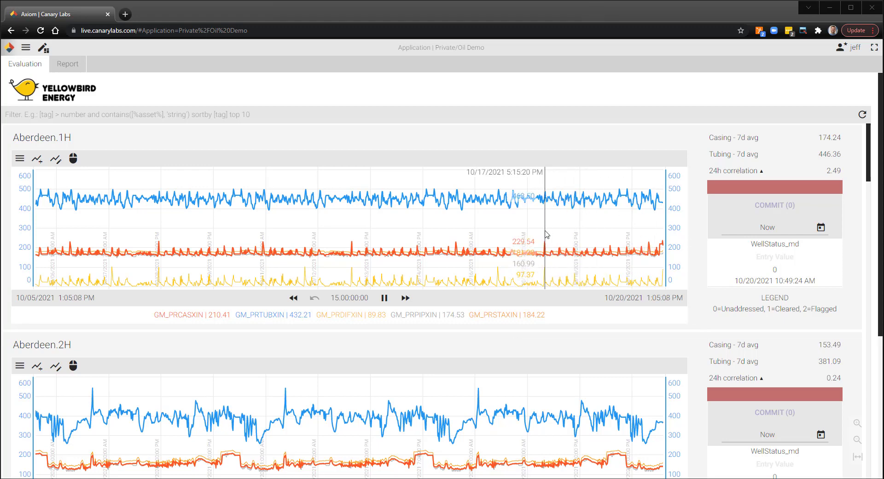
# Enter the well filter expression [AlertCasingTubing_calc]=1 && [WellStatus_md]=0 sortby [24hCasingTubingDeltaVs90d_calc] desc
pyautogui.scroll(-9, 546, 235)
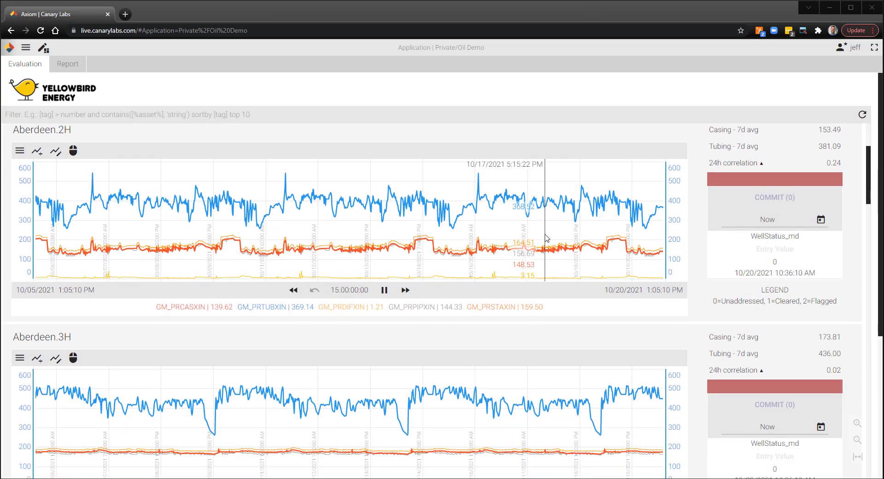
pyautogui.scroll(-3, 546, 238)
pyautogui.scroll(11, 546, 236)
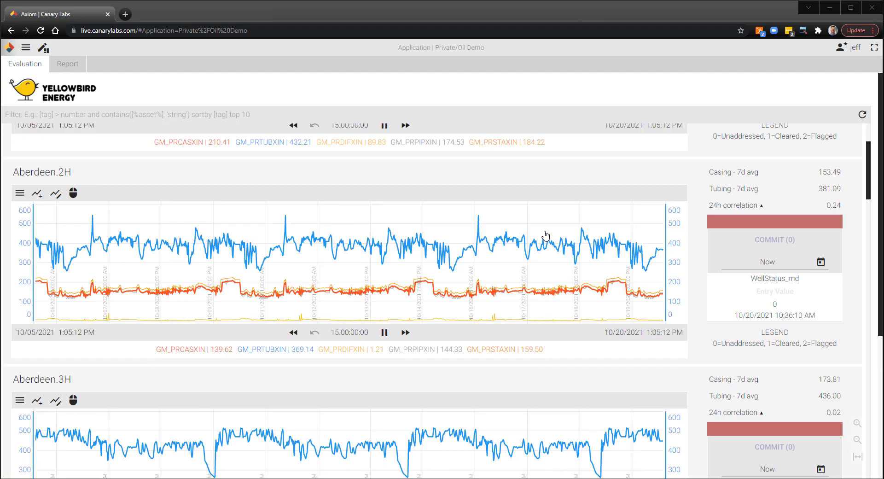
pyautogui.scroll(2, 545, 235)
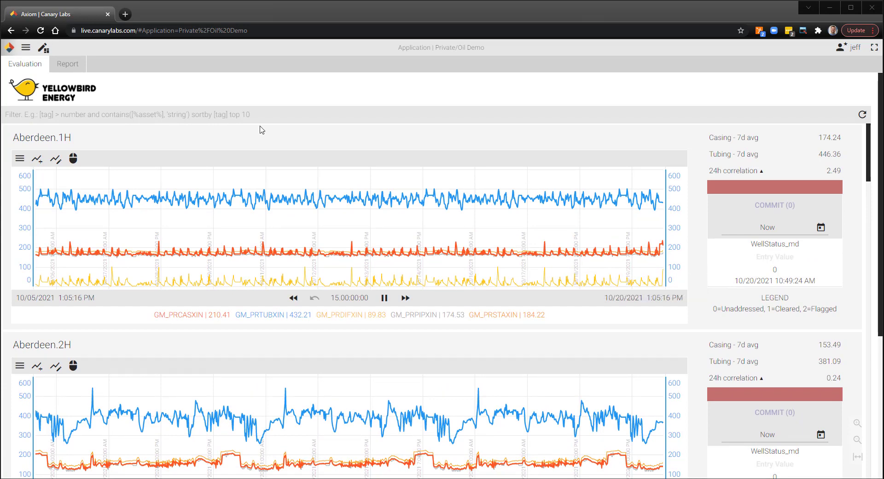
pyautogui.click(282, 118)
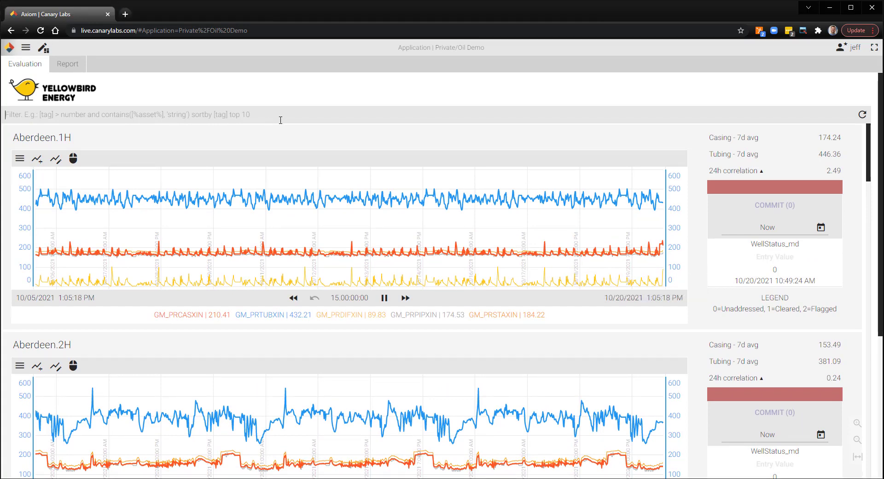
pyautogui.write('[AlertCasingTubing_calc]=1 && [WellStatus_md]=0 sortby [24hCasingTubingDeltaVs90d_calc] desc')
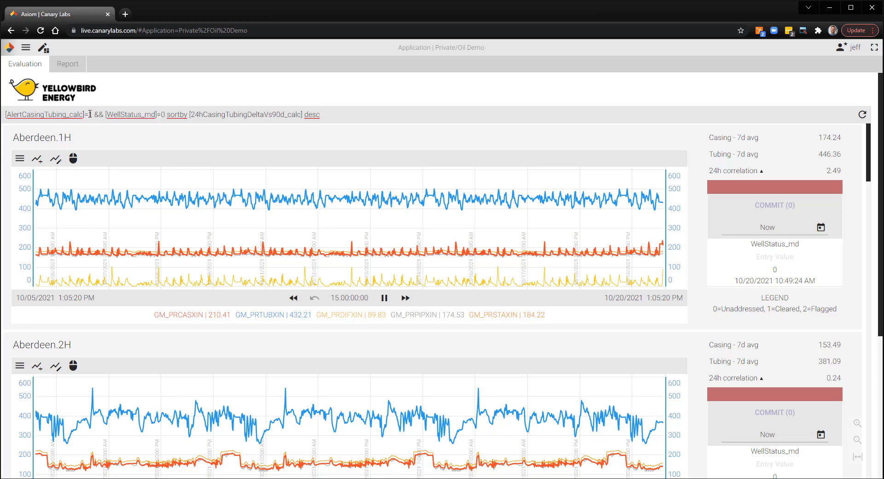
# Copy everything after [AlertCasingTubing_calc]=1 in the filter expression, remove that part and apply the shortened filter
pyautogui.moveTo(95, 114); pyautogui.dragTo(378, 115)
pyautogui.hotkey('ctrl', 'c')
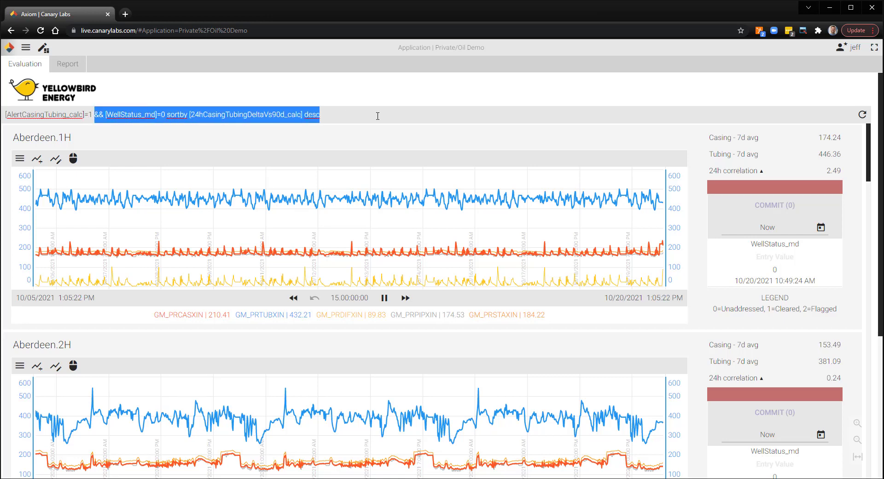
pyautogui.press('BackSpace')
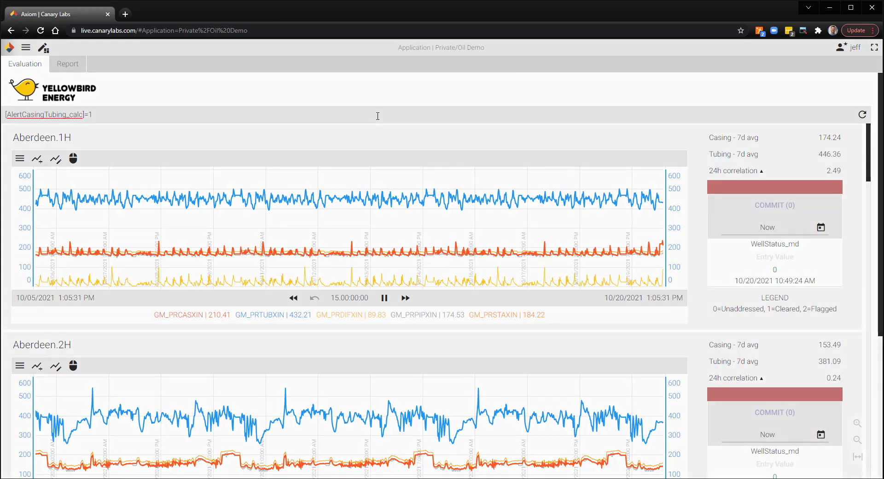
pyautogui.press('Return')
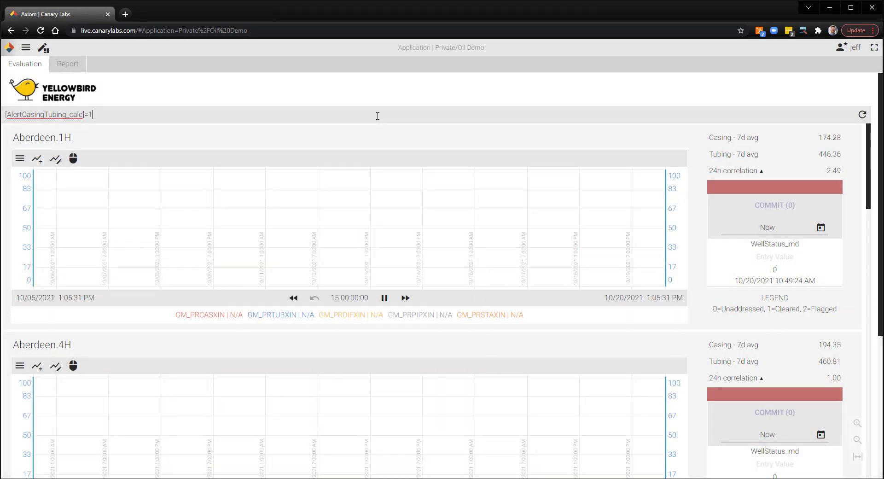
# Look over the filtered wells, then mark Aberdeen.1H as cleared by committing a WellStatus_md value of 1
pyautogui.scroll(-5, 714, 366)
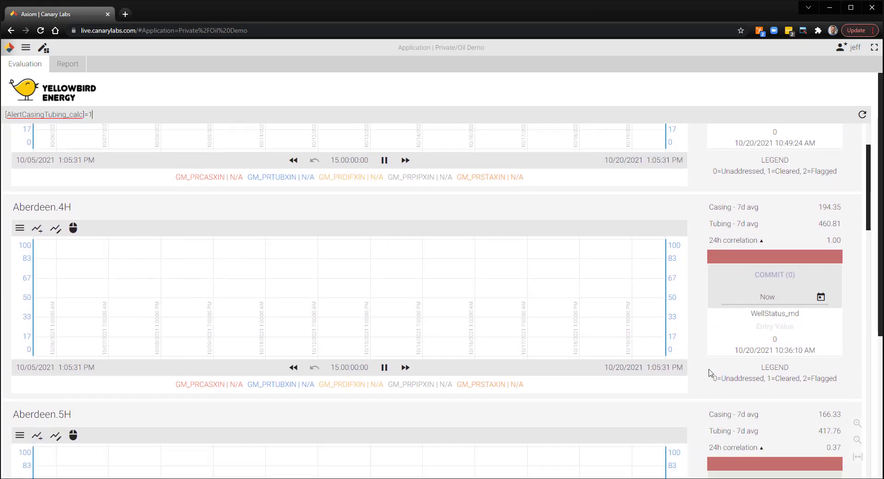
pyautogui.moveTo(881, 295); pyautogui.dragTo(881, 251)
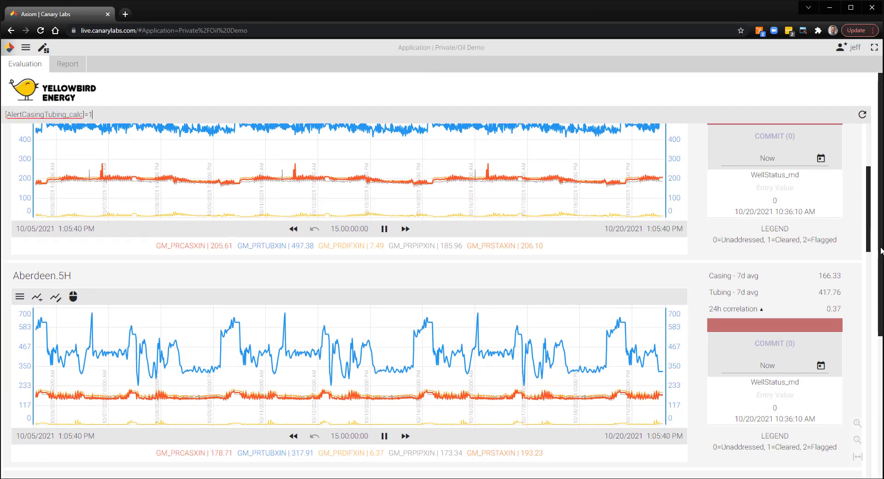
pyautogui.scroll(6, 720, 293)
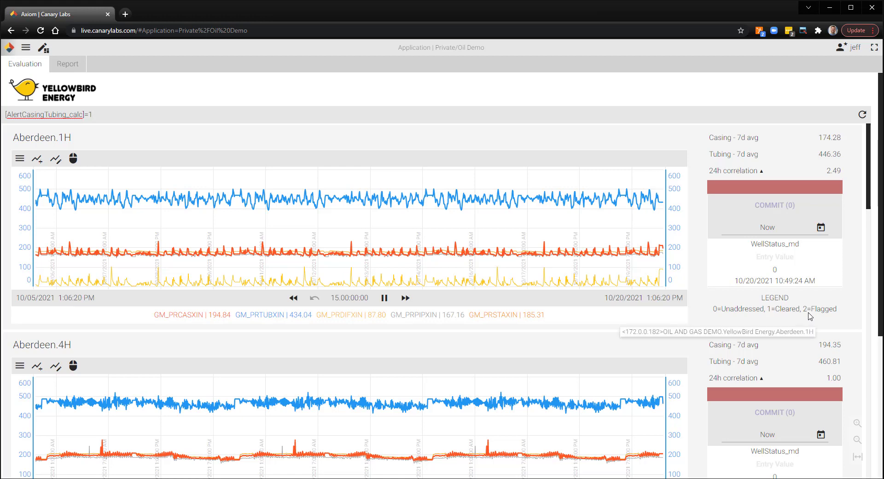
pyautogui.click(778, 257)
pyautogui.write('1')
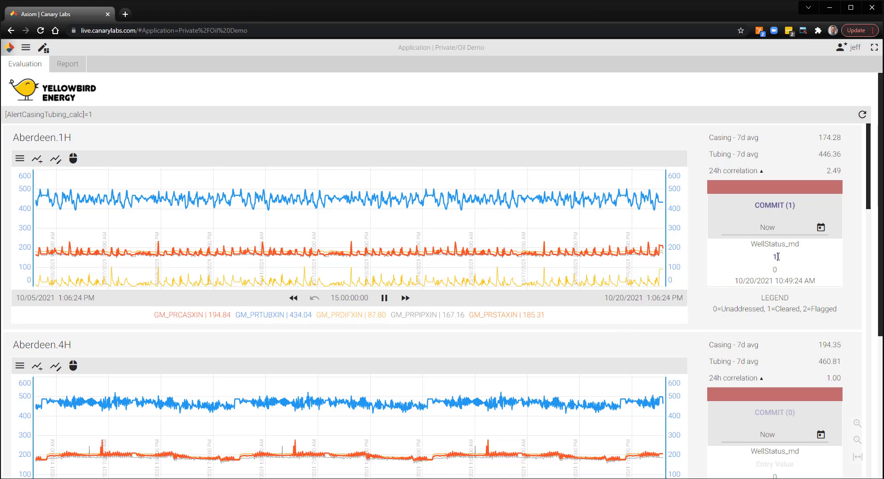
pyautogui.click(761, 210)
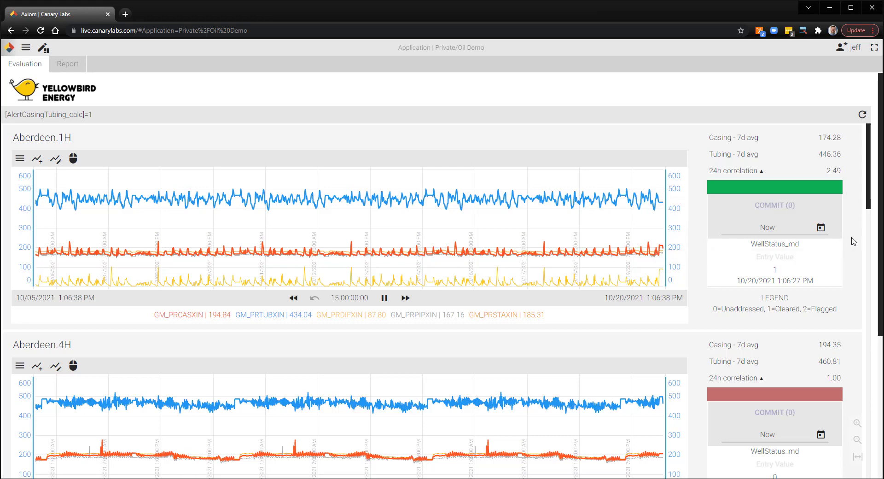
# Mark well Aberdeen.4H as cleared by committing a WellStatus_md value of 1
pyautogui.scroll(-3, 854, 240)
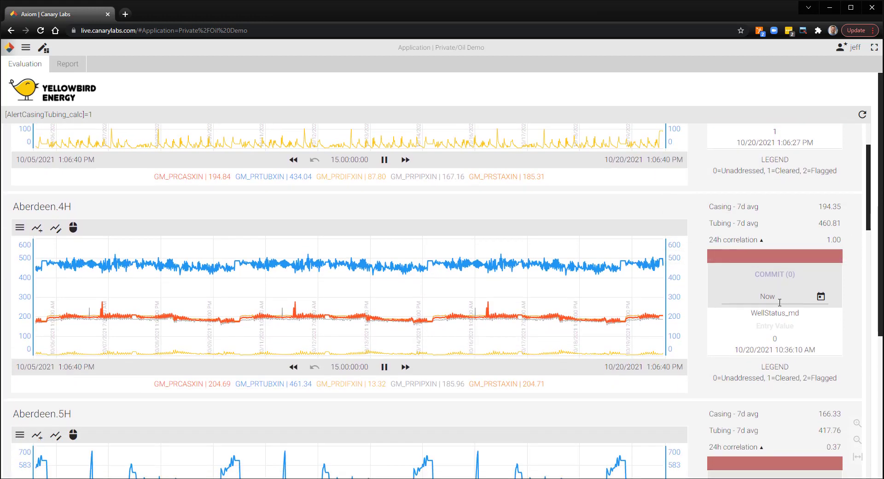
pyautogui.click(777, 326)
pyautogui.write('1')
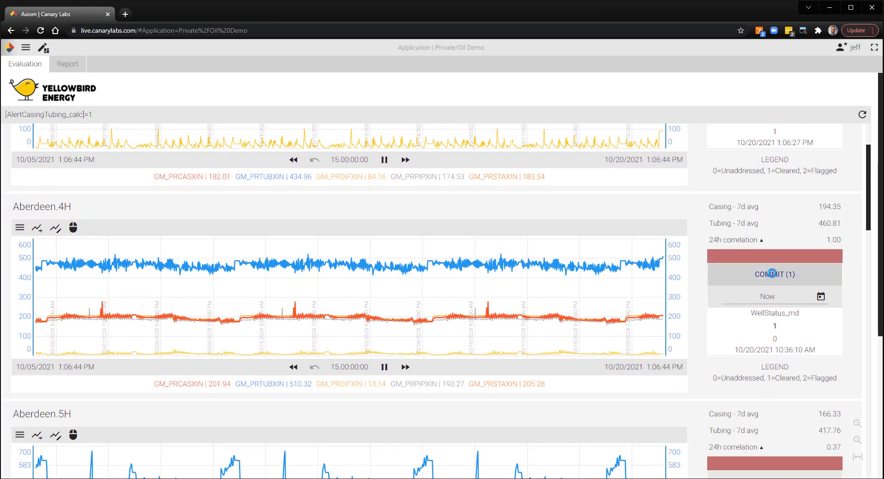
pyautogui.click(773, 276)
# Extend the filter with the copied condition, drop its sortby part, and apply [AlertCasingTubing_calc]=1 && [WellStatus_md]=0
pyautogui.scroll(3, 864, 313)
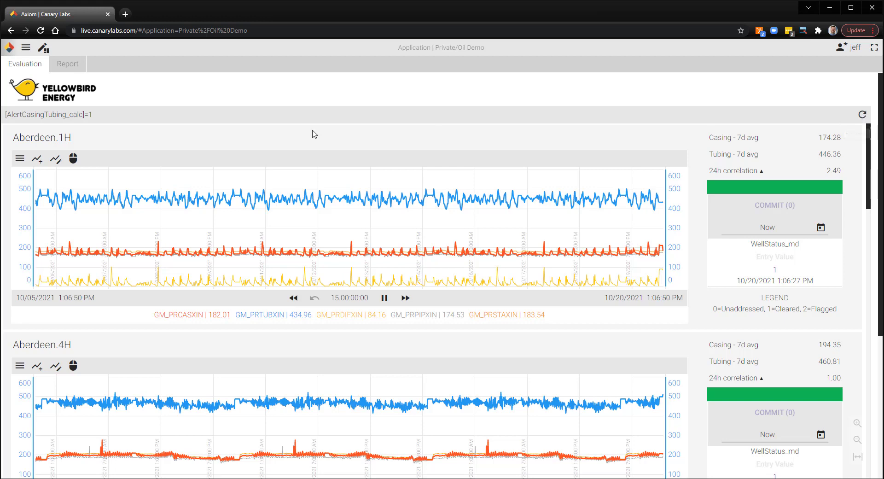
pyautogui.click(138, 110)
pyautogui.hotkey('ctrl', 'a')
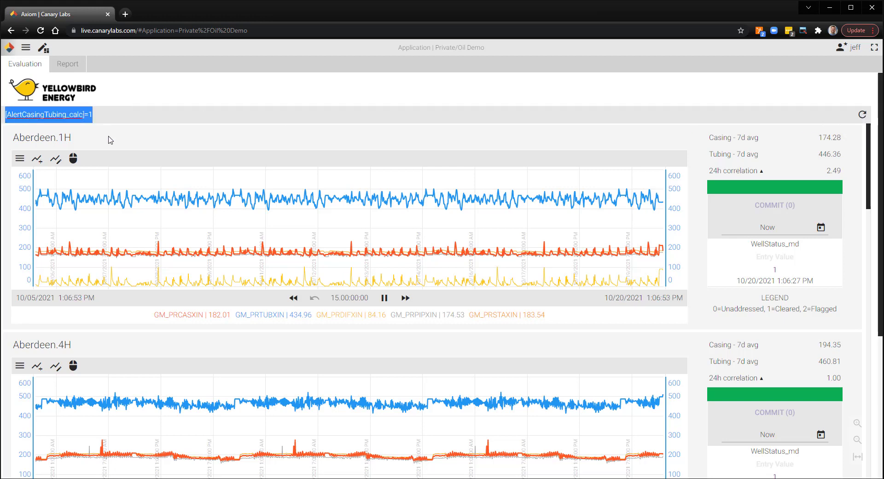
pyautogui.click(109, 117)
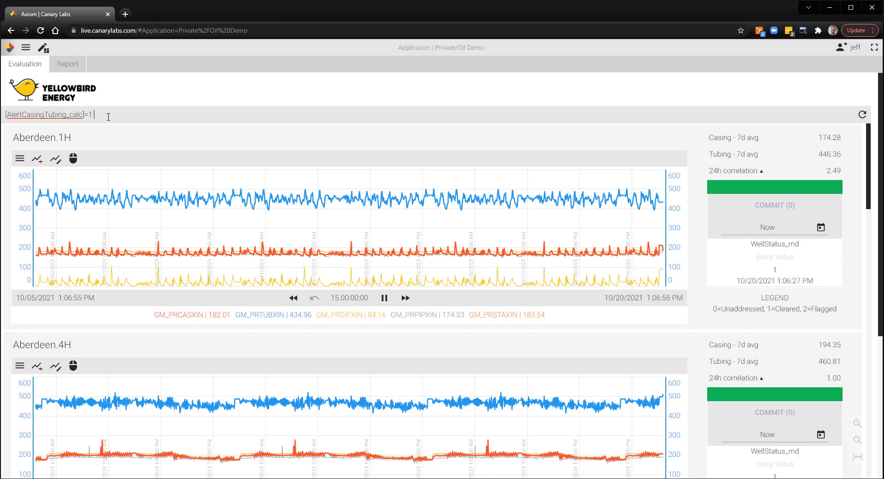
pyautogui.hotkey('ctrl', 'v')
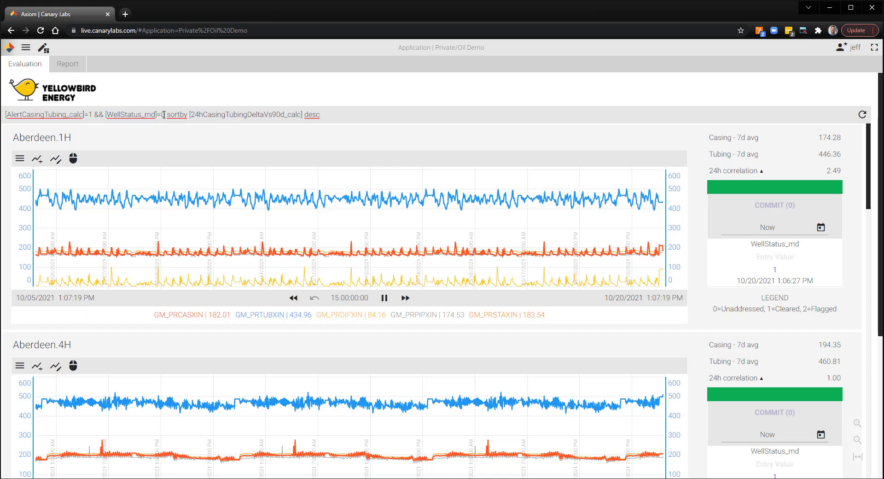
pyautogui.moveTo(166, 116); pyautogui.dragTo(364, 118)
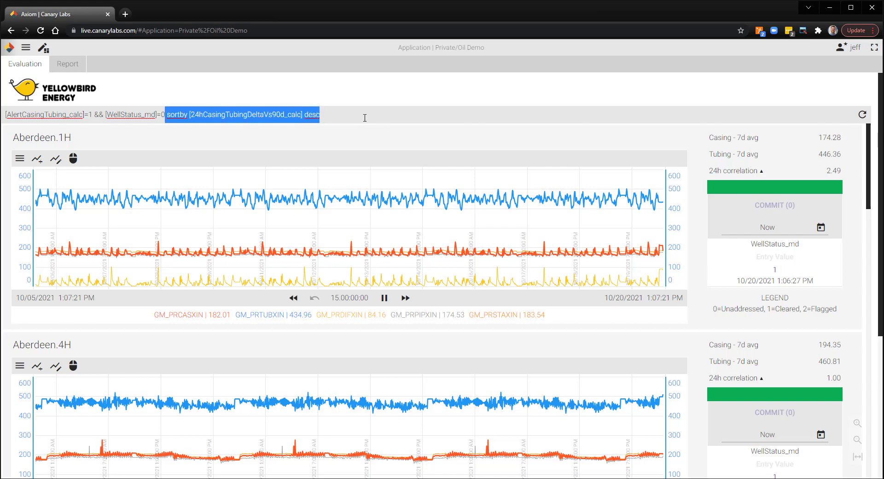
pyautogui.press('BackSpace')
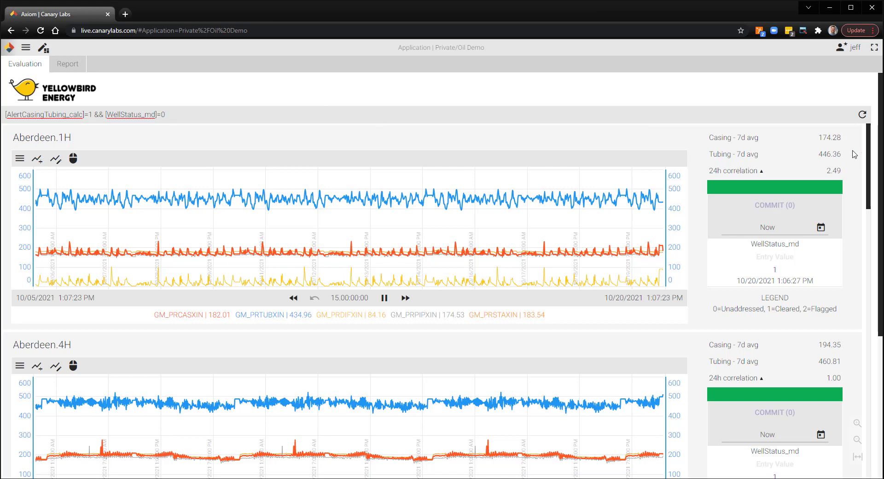
pyautogui.click(863, 115)
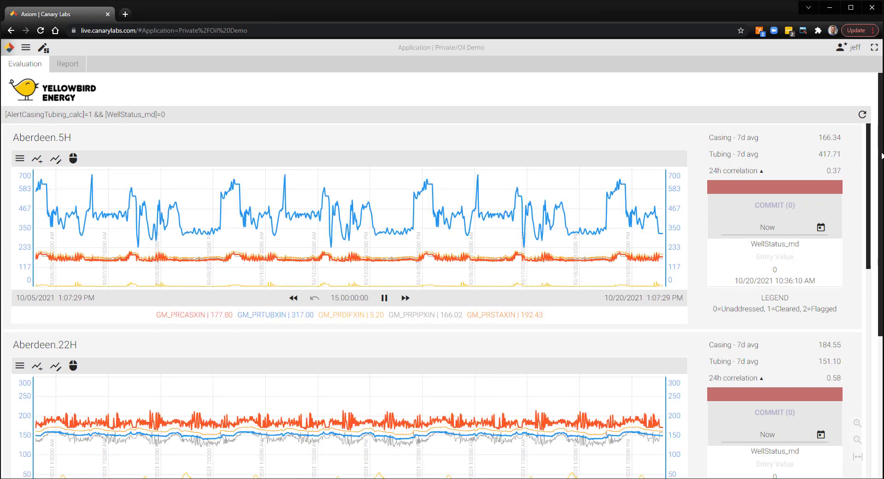
# Mark well Aberdeen.5H as flagged by committing a WellStatus_md value of 2
pyautogui.scroll(-5, 864, 364)
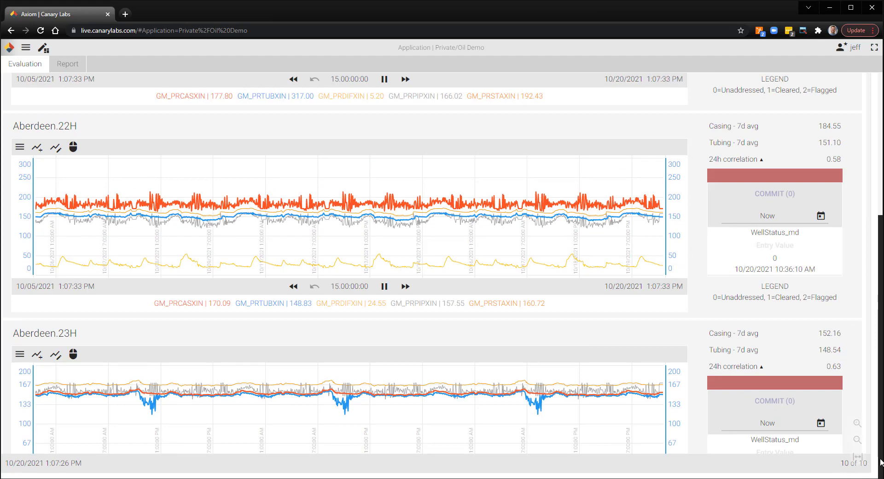
pyautogui.scroll(5, 881, 462)
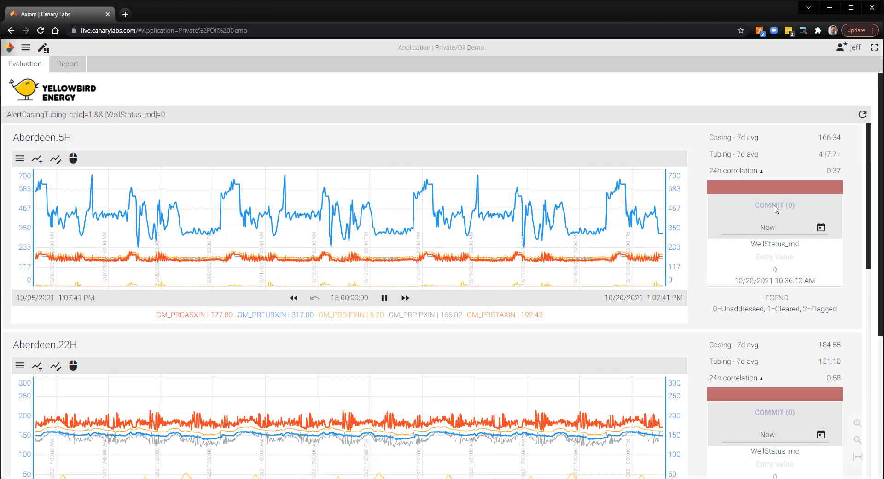
pyautogui.click(777, 258)
pyautogui.write('2')
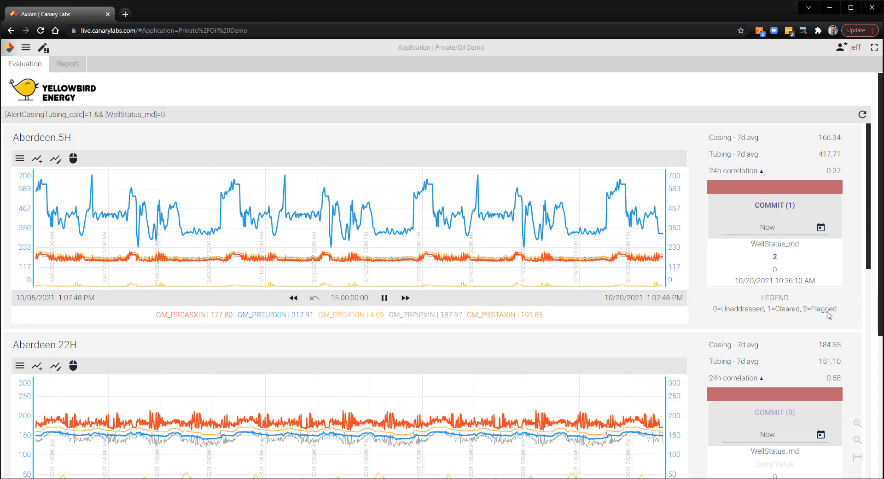
pyautogui.click(776, 206)
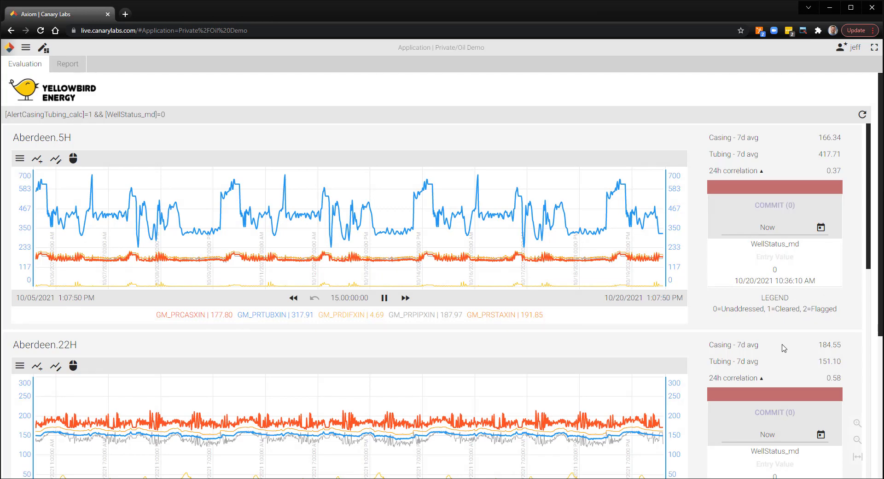
# Mark well Aberdeen.22H as flagged by committing a WellStatus_md value of 2
pyautogui.scroll(-2, 779, 350)
pyautogui.click(776, 371)
pyautogui.write('2')
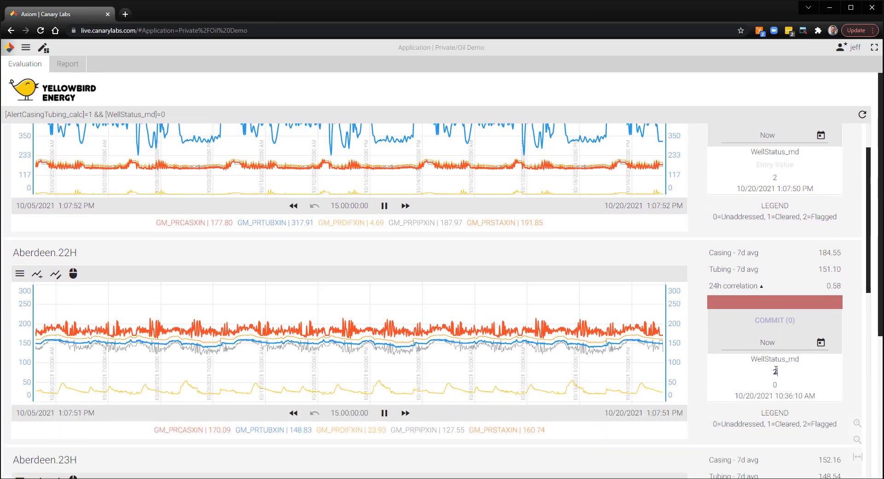
pyautogui.click(778, 320)
# Mark well Aberdeen.23H as flagged by committing a WellStatus_md value of 2
pyautogui.scroll(-2, 777, 322)
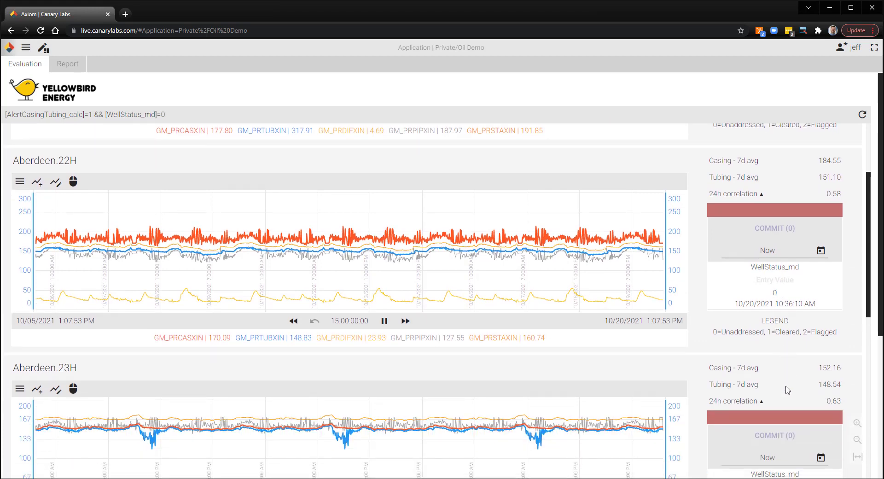
pyautogui.scroll(-3, 785, 388)
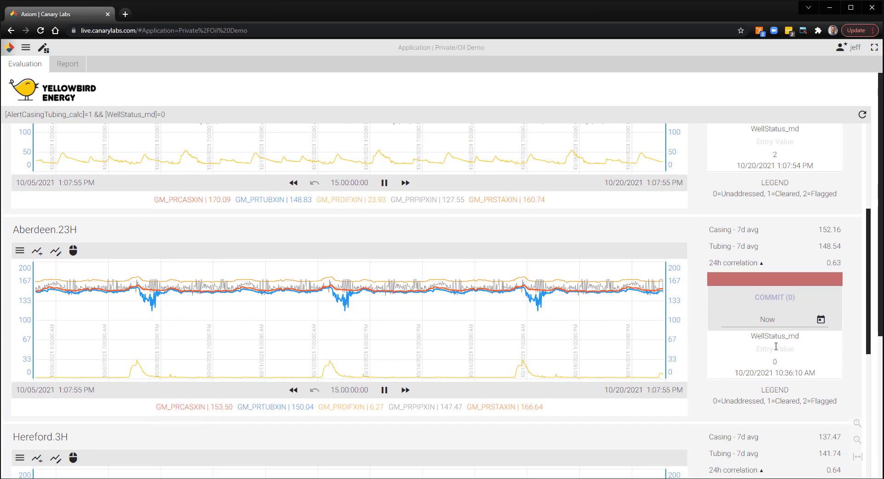
pyautogui.click(777, 347)
pyautogui.write('2')
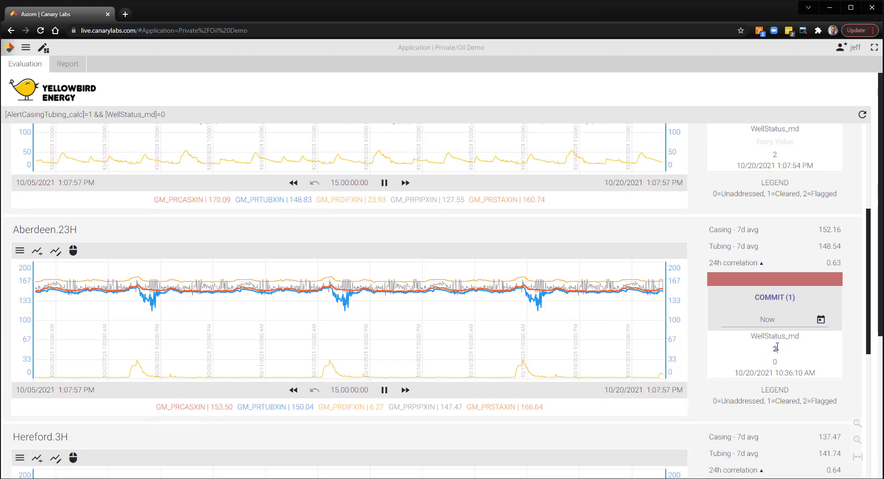
pyautogui.click(771, 299)
# Mark well Hereford.3H as flagged by committing a WellStatus_md value of 2
pyautogui.scroll(-3, 774, 313)
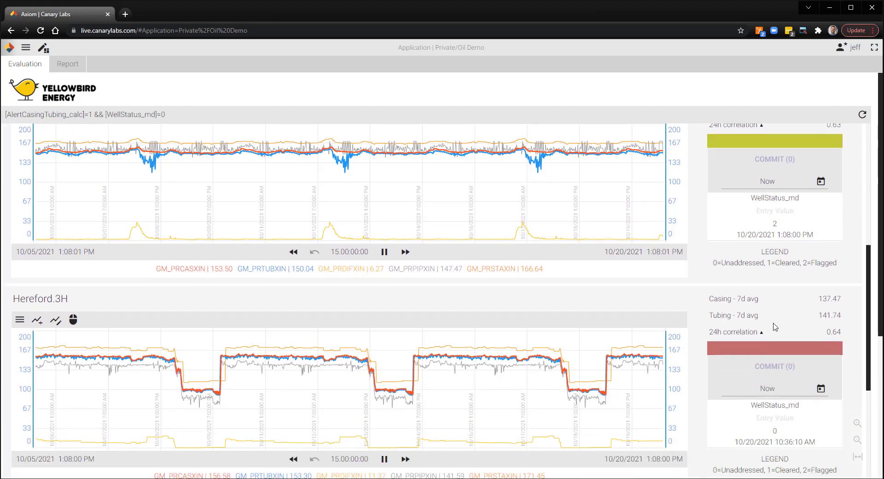
pyautogui.scroll(4, 778, 306)
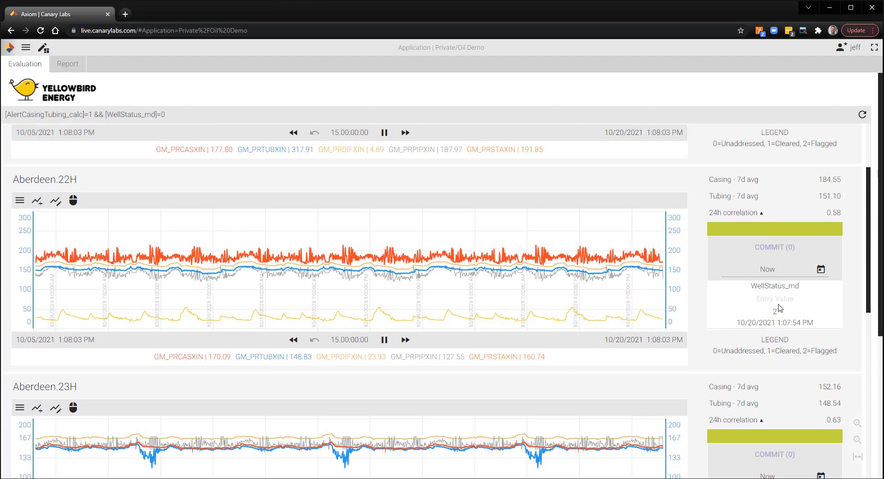
pyautogui.scroll(3, 759, 274)
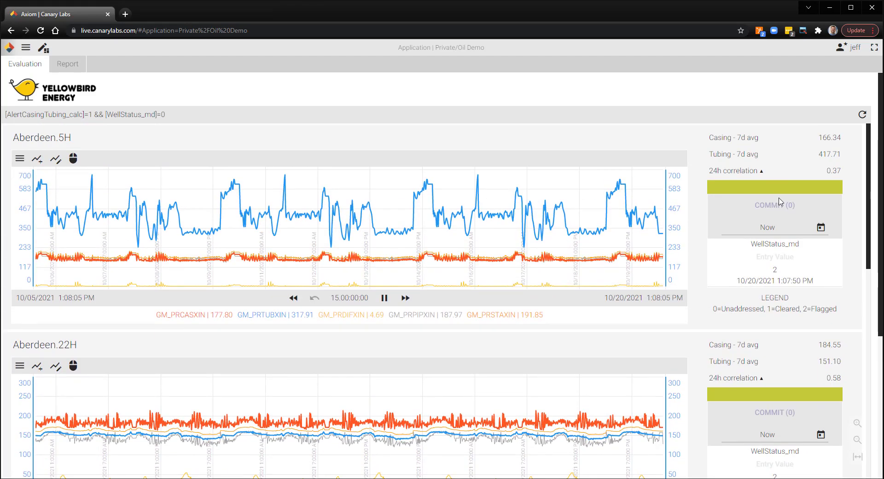
pyautogui.scroll(-10, 786, 425)
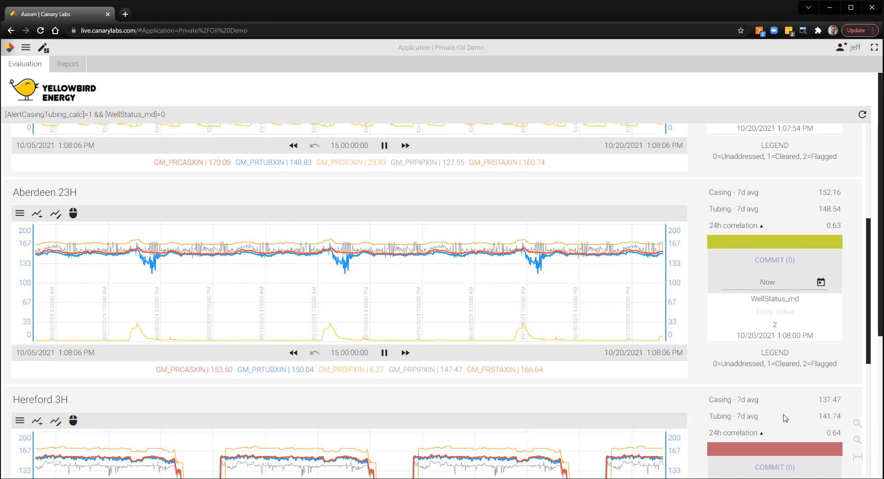
pyautogui.scroll(-1, 784, 411)
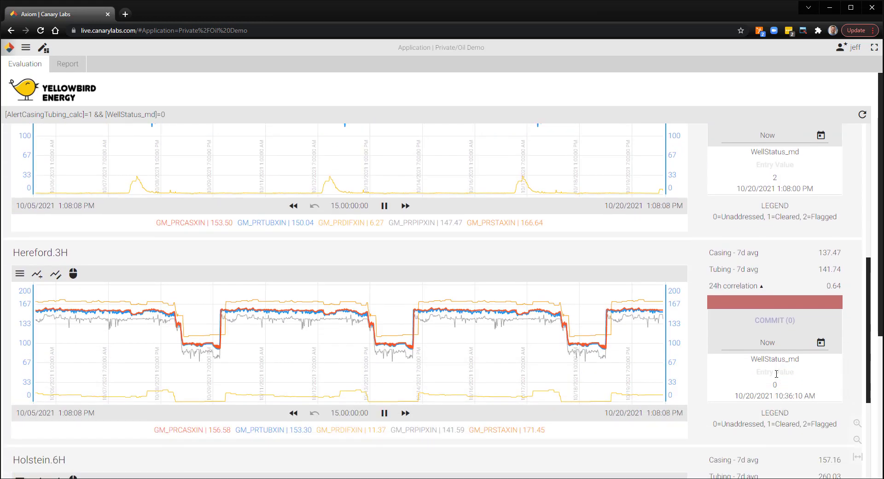
pyautogui.click(776, 325)
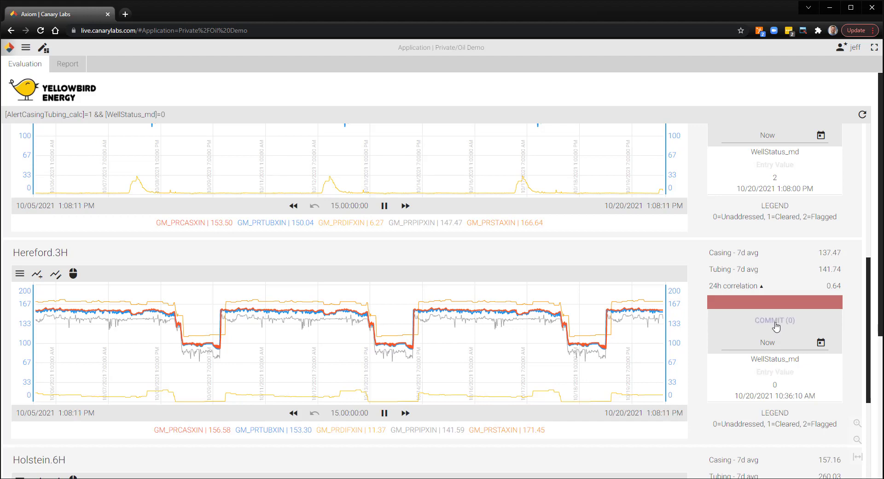
# Mark well Holstein.6H as cleared by committing a WellStatus_md value of 1
pyautogui.scroll(-5, 776, 325)
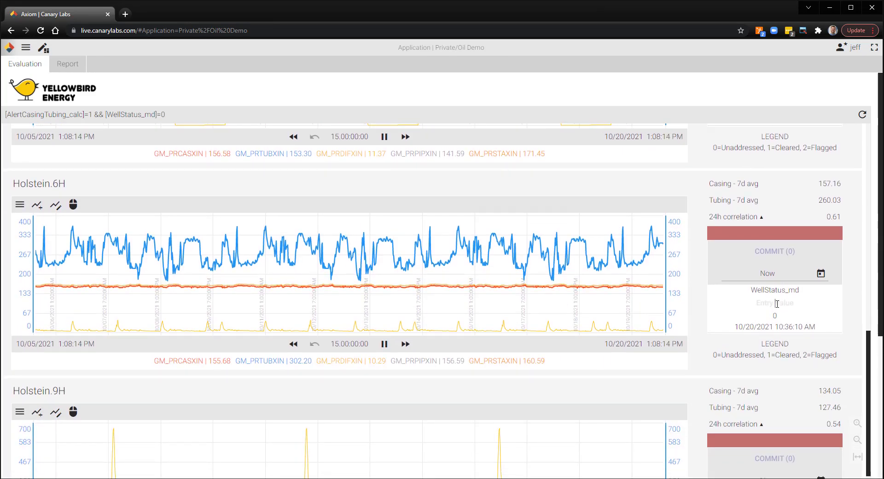
pyautogui.click(777, 303)
pyautogui.write('1')
pyautogui.click(774, 251)
# Mark well Holstein.9H as cleared by committing a WellStatus_md value of 1
pyautogui.scroll(-3, 788, 352)
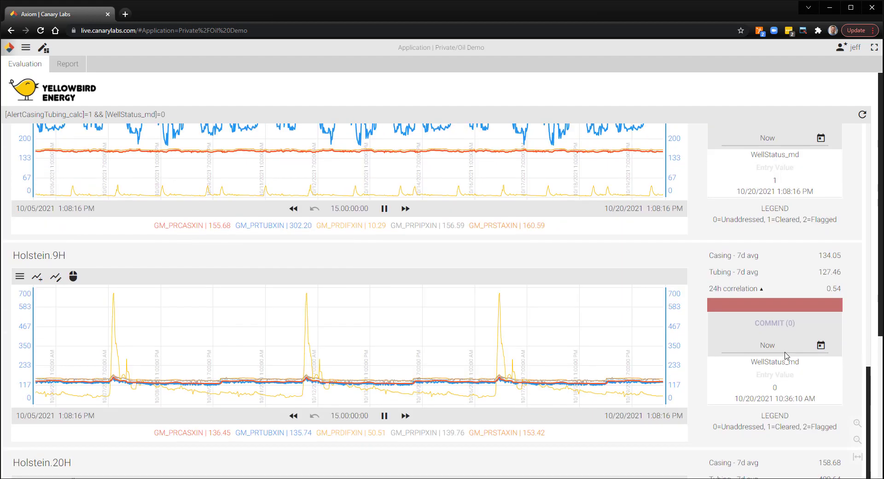
pyautogui.click(775, 376)
pyautogui.write('1')
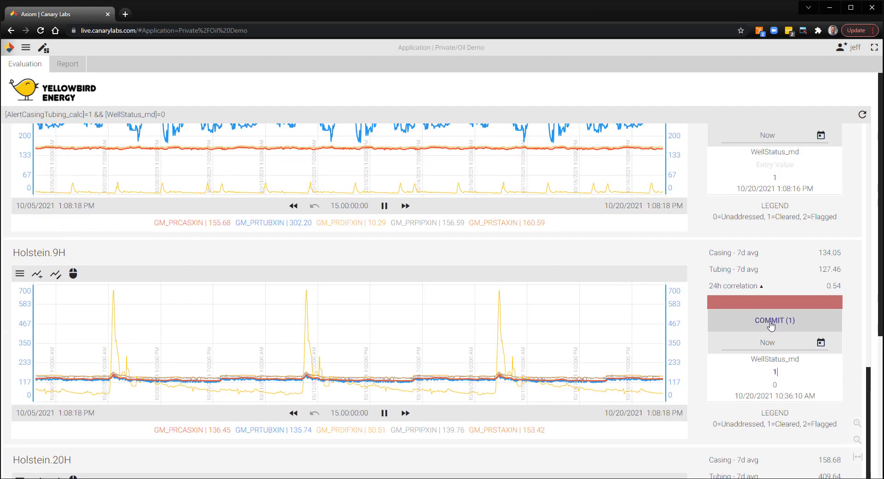
pyautogui.click(775, 320)
# Mark well Holstein.20H as cleared by committing a WellStatus_md value of 1
pyautogui.scroll(-3, 775, 343)
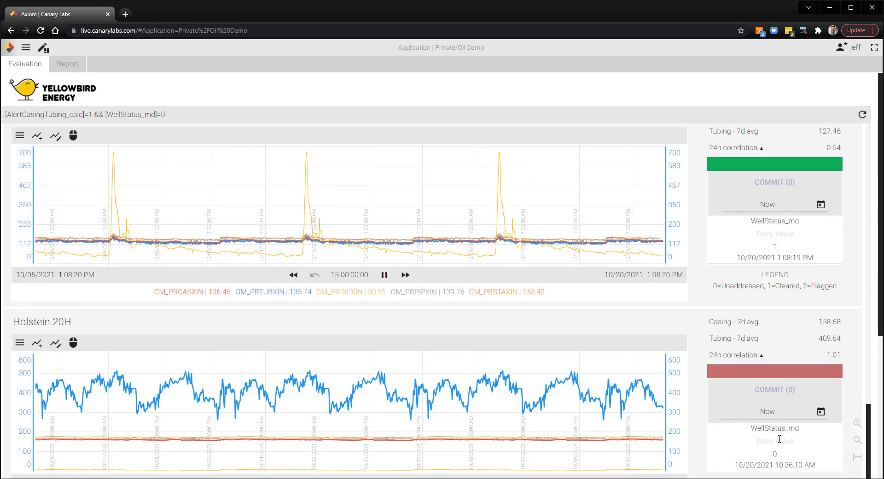
pyautogui.click(776, 440)
pyautogui.write('1')
pyautogui.click(774, 388)
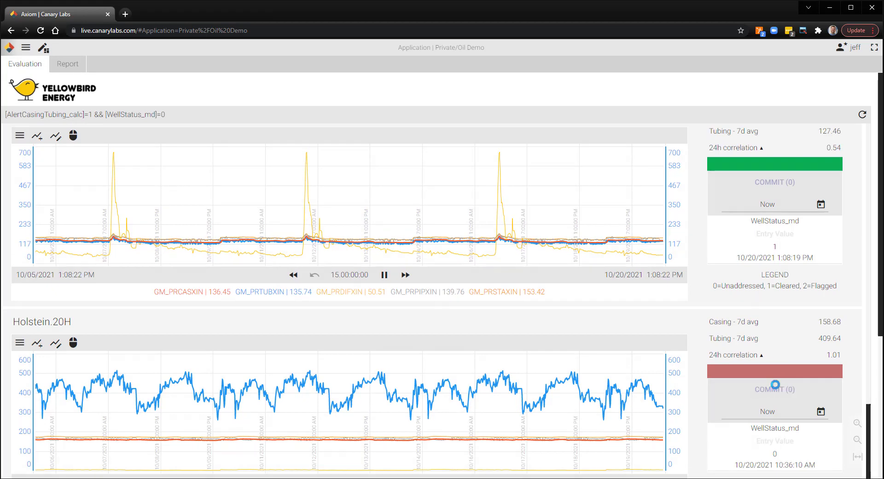
# Mark well Holstein.21H as cleared by committing a WellStatus_md value of 1
pyautogui.click(780, 417)
pyautogui.write('1')
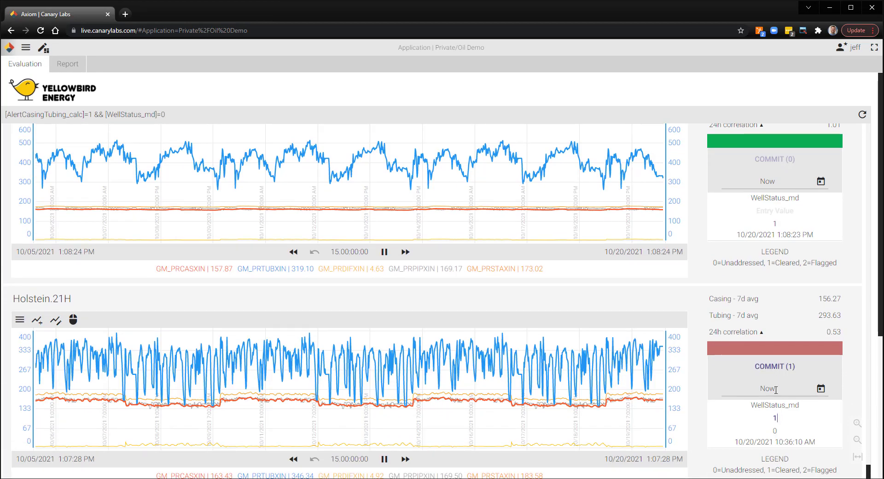
pyautogui.click(772, 367)
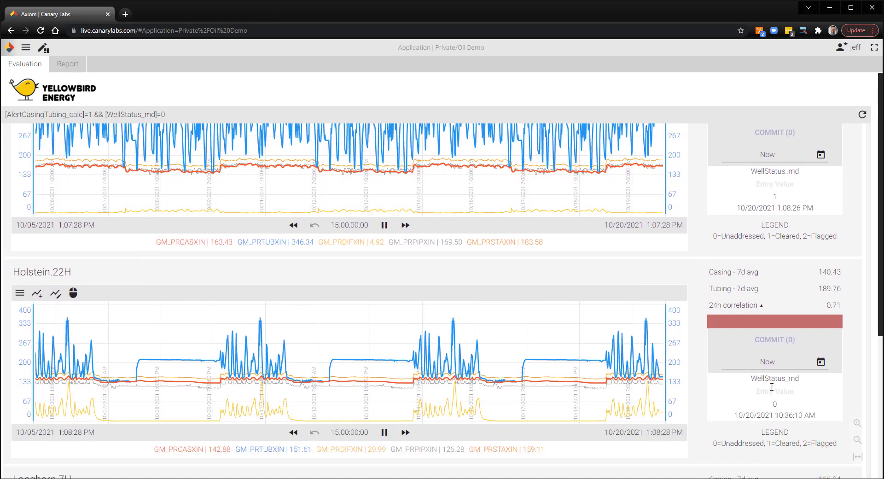
# Mark wells Holstein.22H and Longhorn.7H as flagged by committing a WellStatus_md value of 2 for each
pyautogui.write('1')
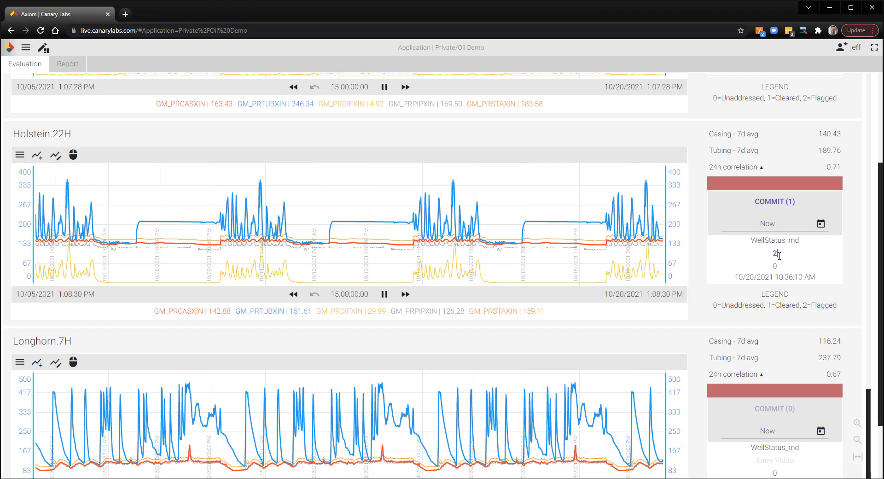
pyautogui.click(775, 203)
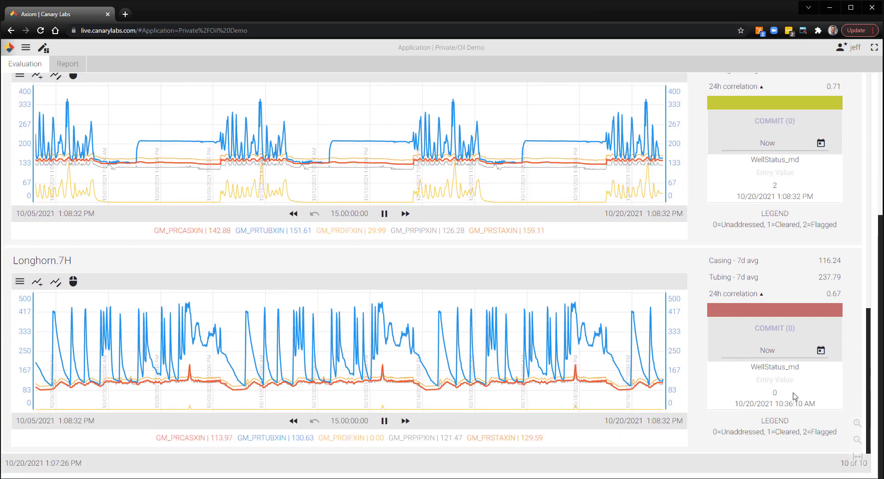
pyautogui.write('2')
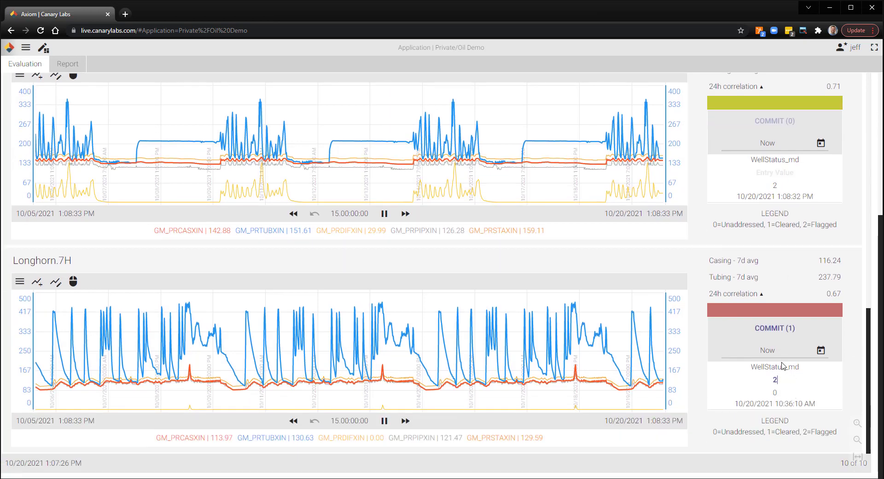
pyautogui.click(768, 336)
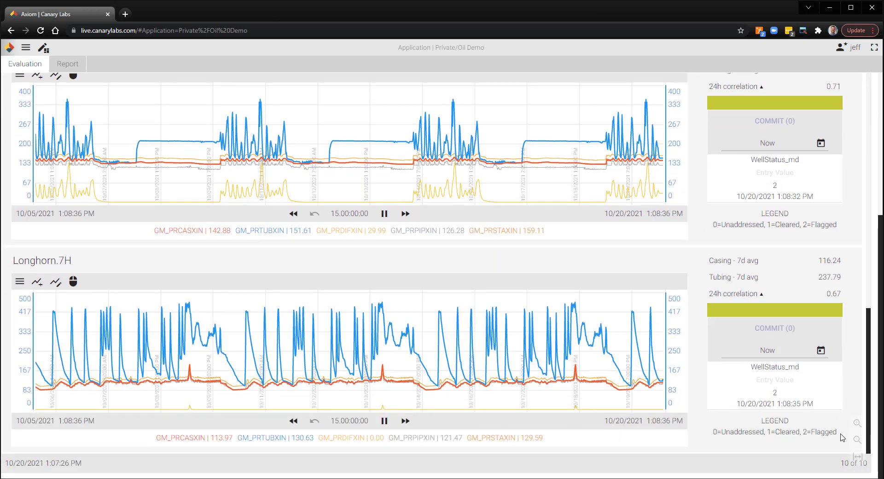
# Refresh the well list with the current alert and unaddressed-status filter
pyautogui.scroll(10, 829, 419)
pyautogui.scroll(5, 831, 419)
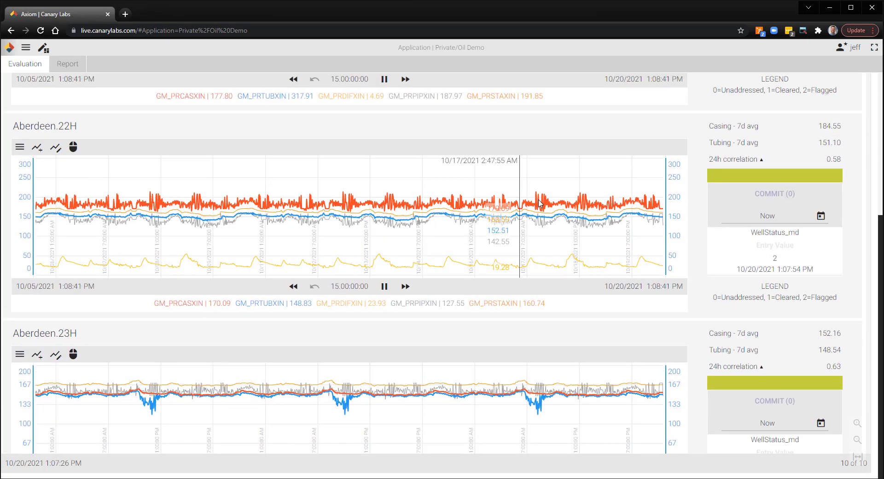
pyautogui.scroll(5, 738, 142)
pyautogui.click(863, 115)
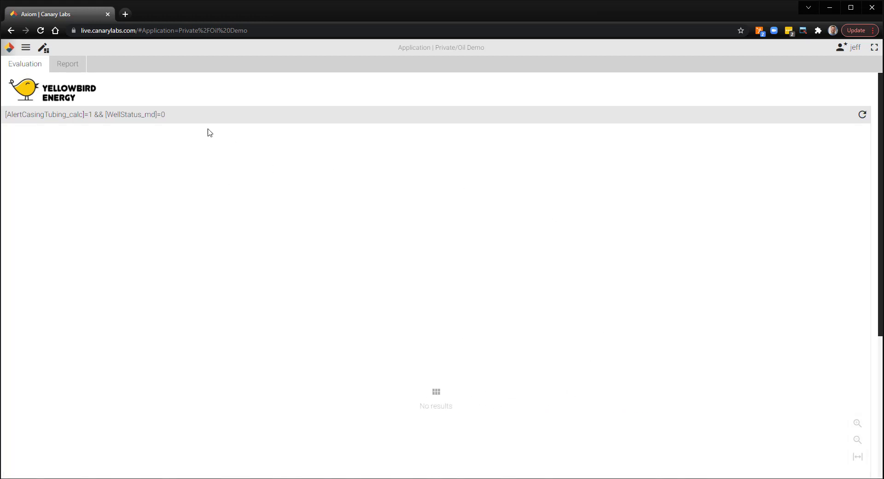
# Clear the whole filter expression and reload the list with all wells
pyautogui.moveTo(191, 116); pyautogui.dragTo(5, 115)
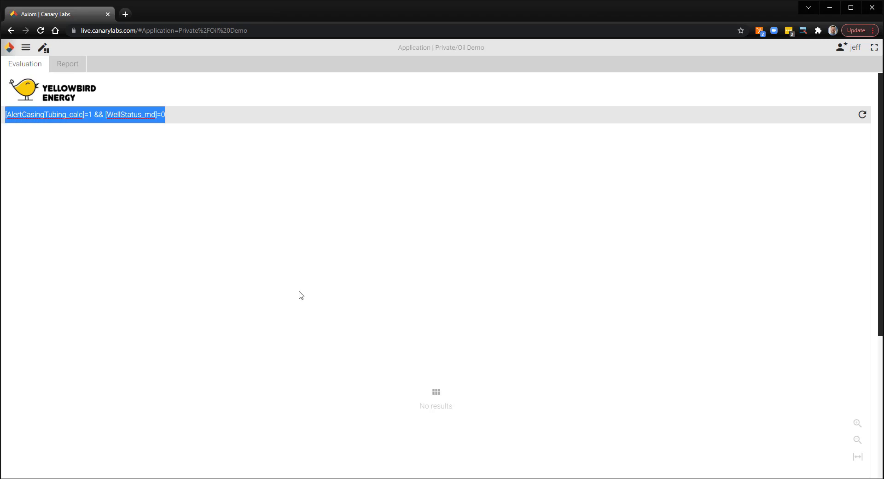
pyautogui.press('BackSpace')
pyautogui.click(861, 116)
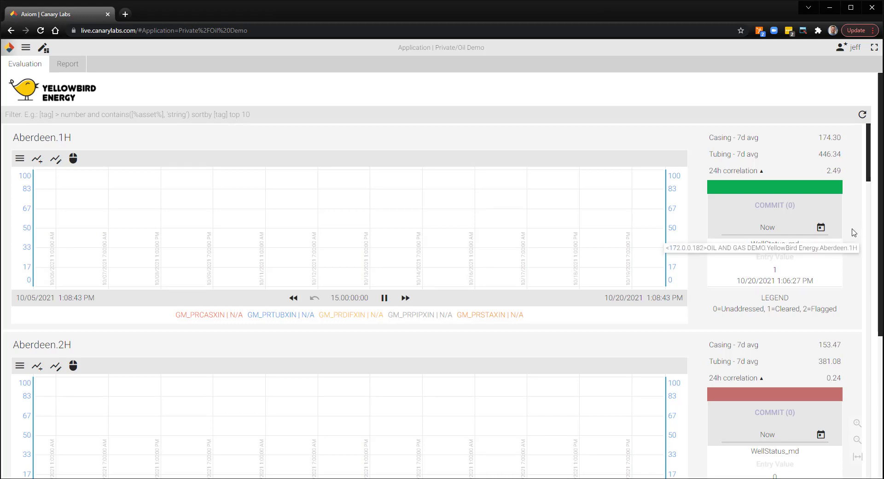
# Sort the wells in descending order by applying the filter sortby [24hCasingTubingDeltaVs90d_calc] desc
pyautogui.click(252, 116)
pyautogui.write('sortby [24hCasingTubingDeltaVs90d_calc] desc')
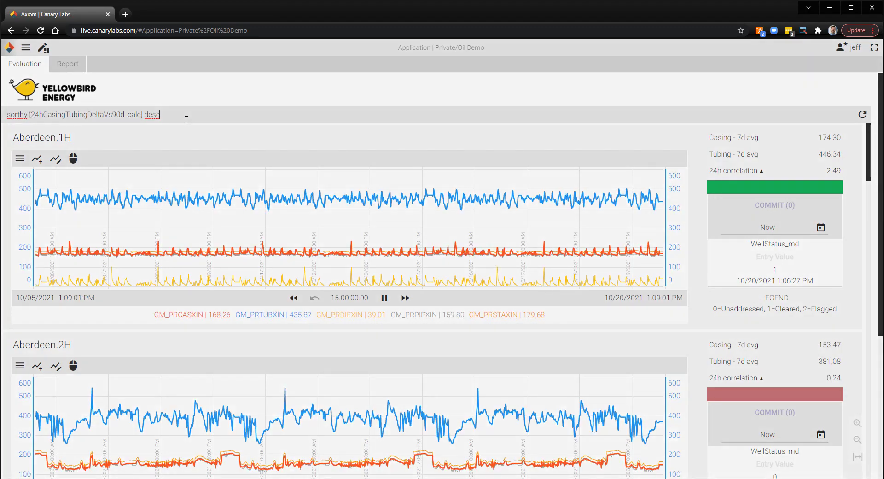
pyautogui.press('Return')
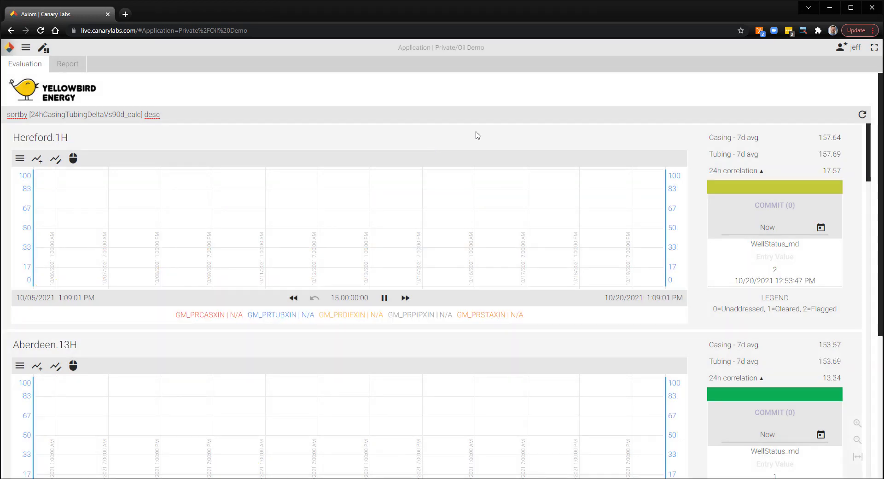
# Review the 24h correlation values, trends and well statuses down the sorted well list
pyautogui.scroll(-2, 840, 181)
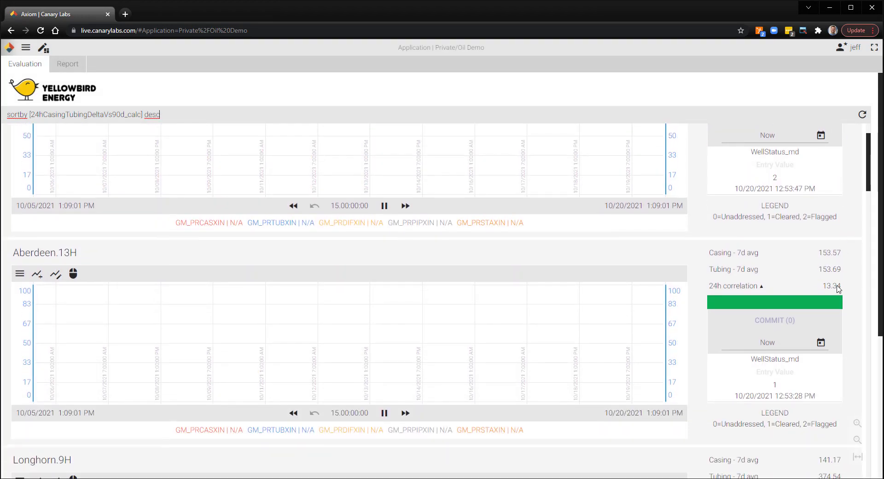
pyautogui.scroll(-5, 847, 291)
pyautogui.scroll(-10, 848, 292)
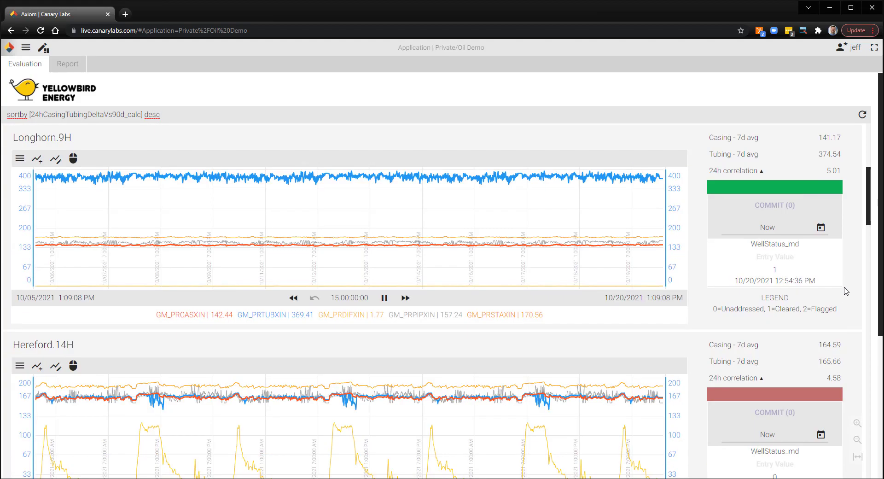
pyautogui.scroll(-9, 845, 290)
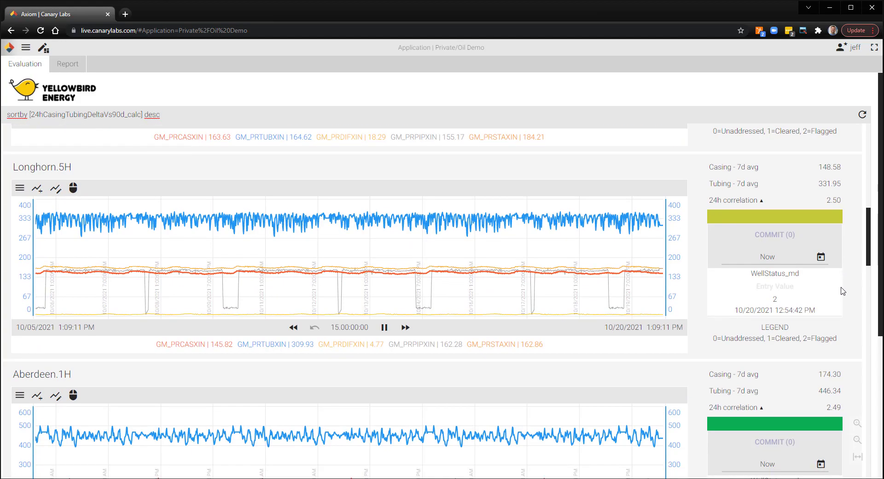
pyautogui.scroll(-12, 841, 291)
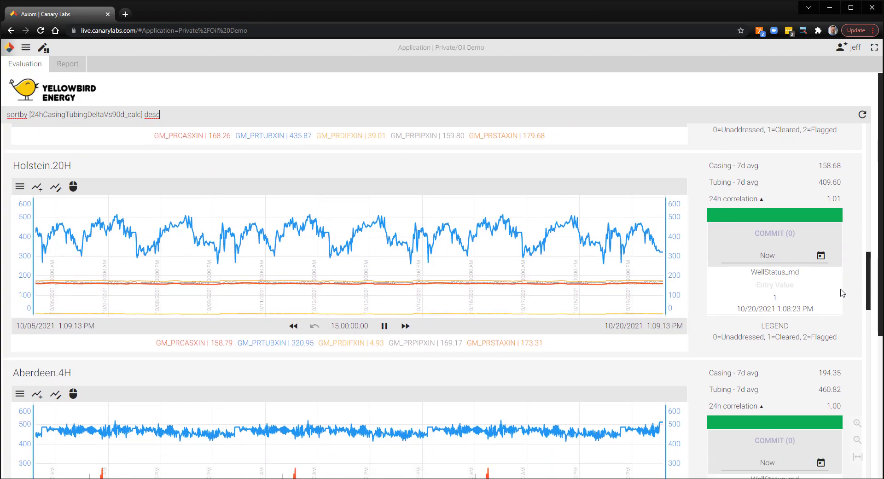
pyautogui.scroll(-10, 839, 293)
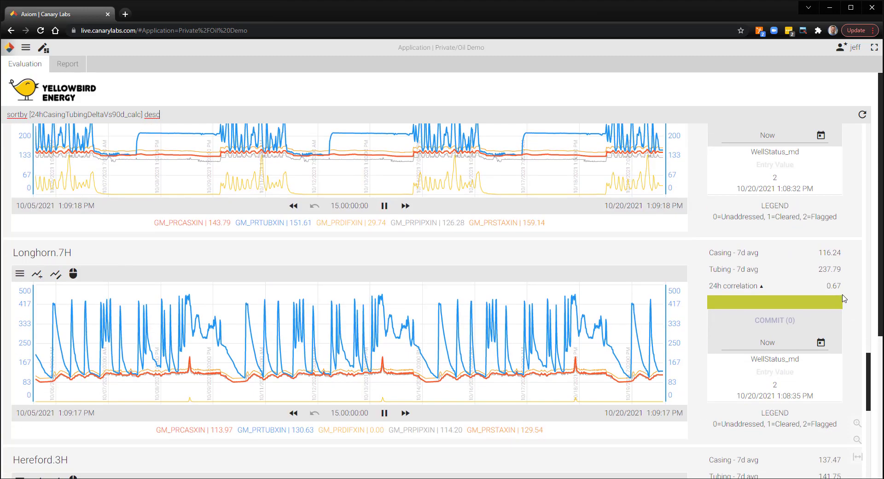
pyautogui.scroll(-10, 844, 299)
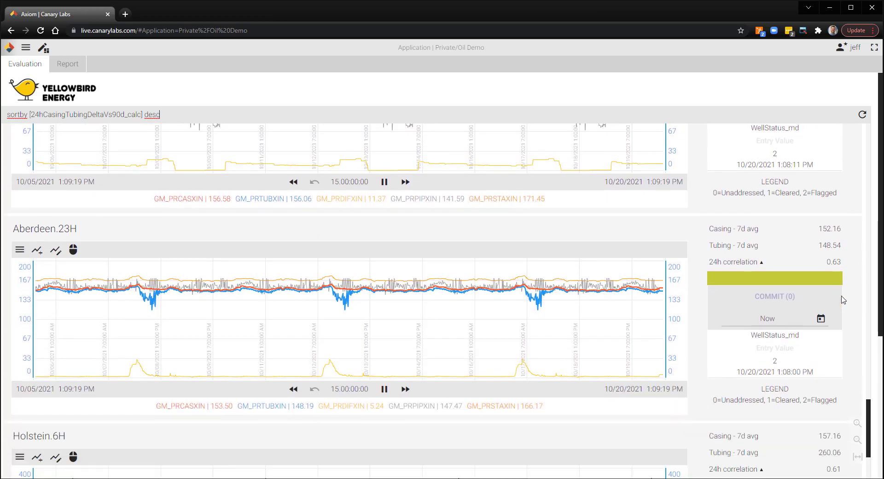
pyautogui.scroll(-1, 782, 286)
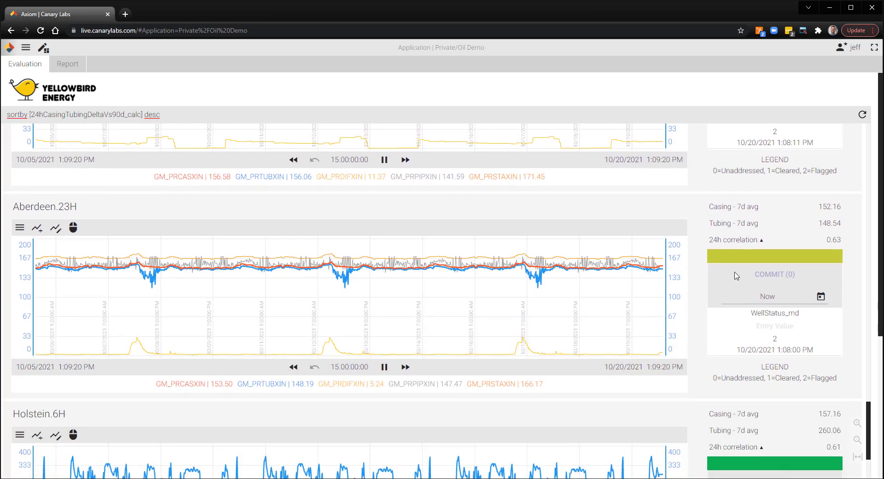
# Open the report of the wells with [WellStatus_md]=2
pyautogui.click(73, 69)
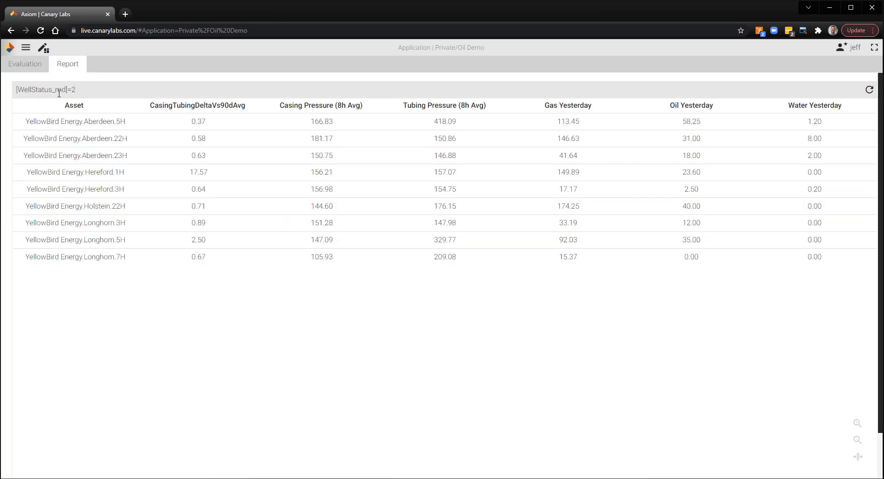